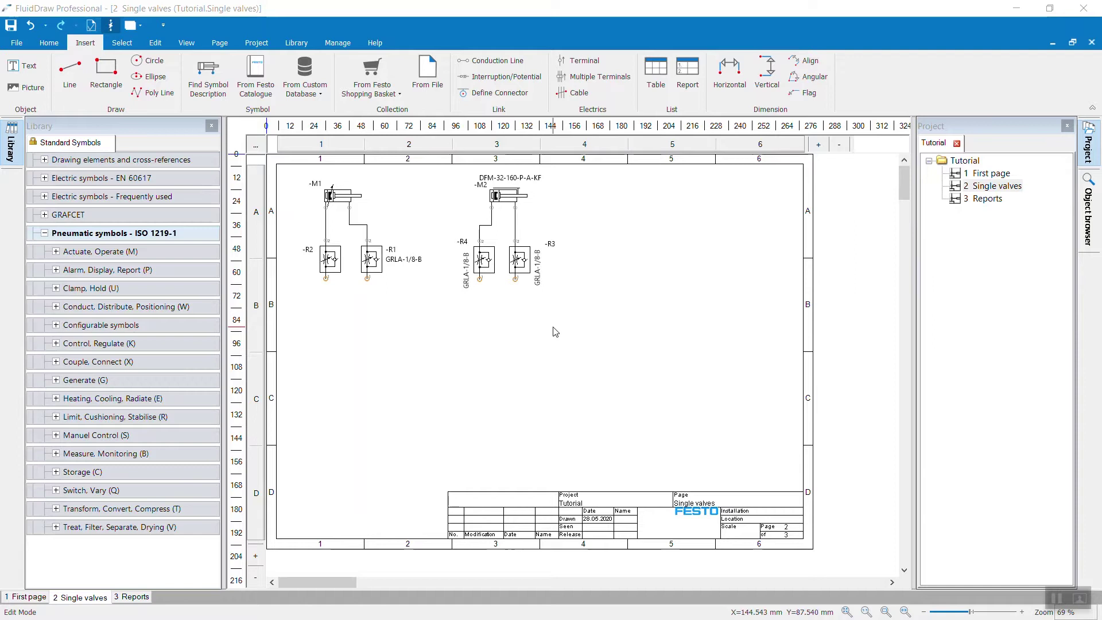
For a new report, choose the Single Position Parts List template under Parts lists
click(688, 80)
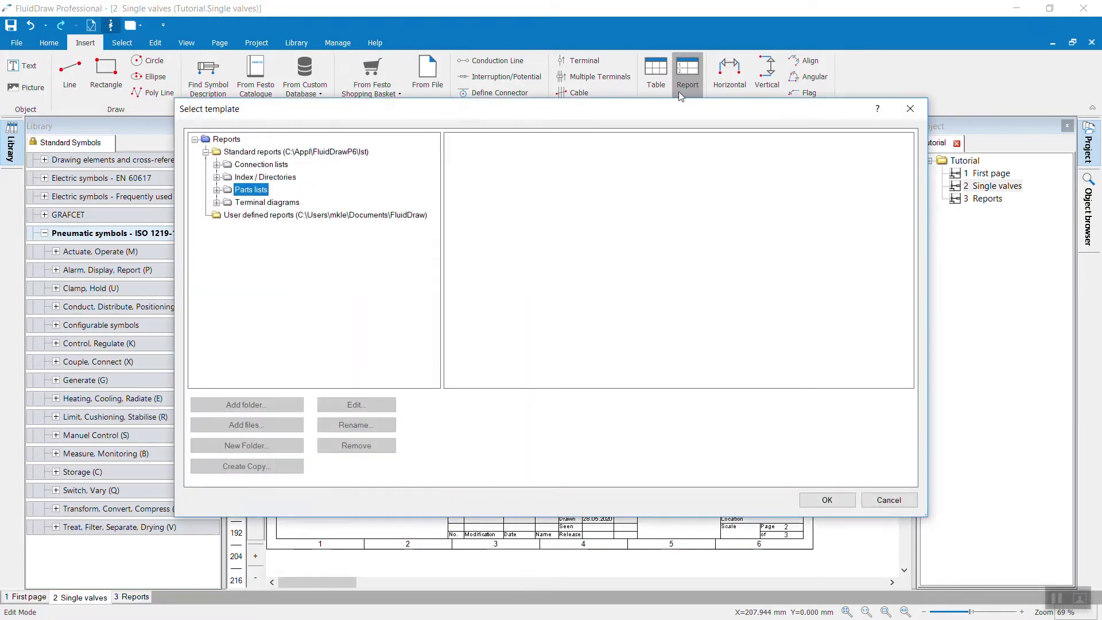
click(217, 190)
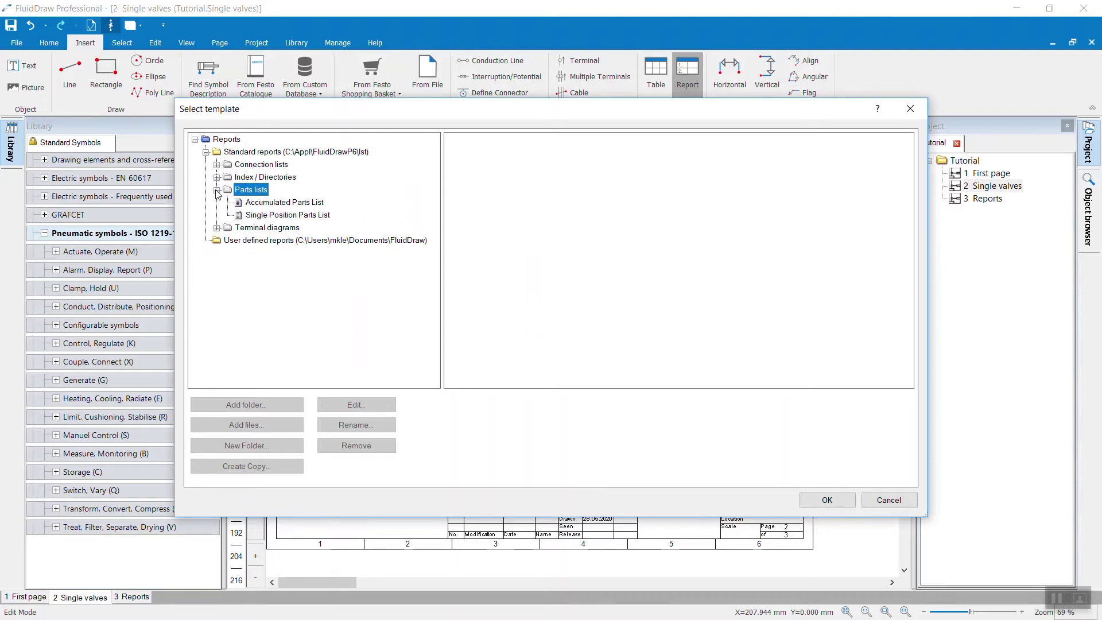
click(276, 205)
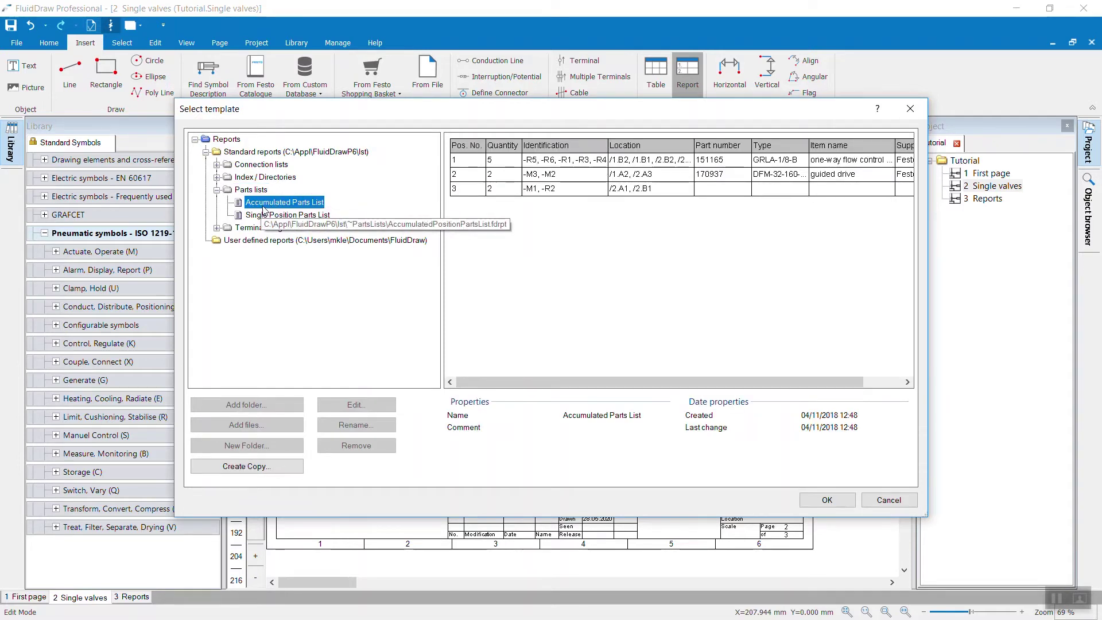
click(266, 216)
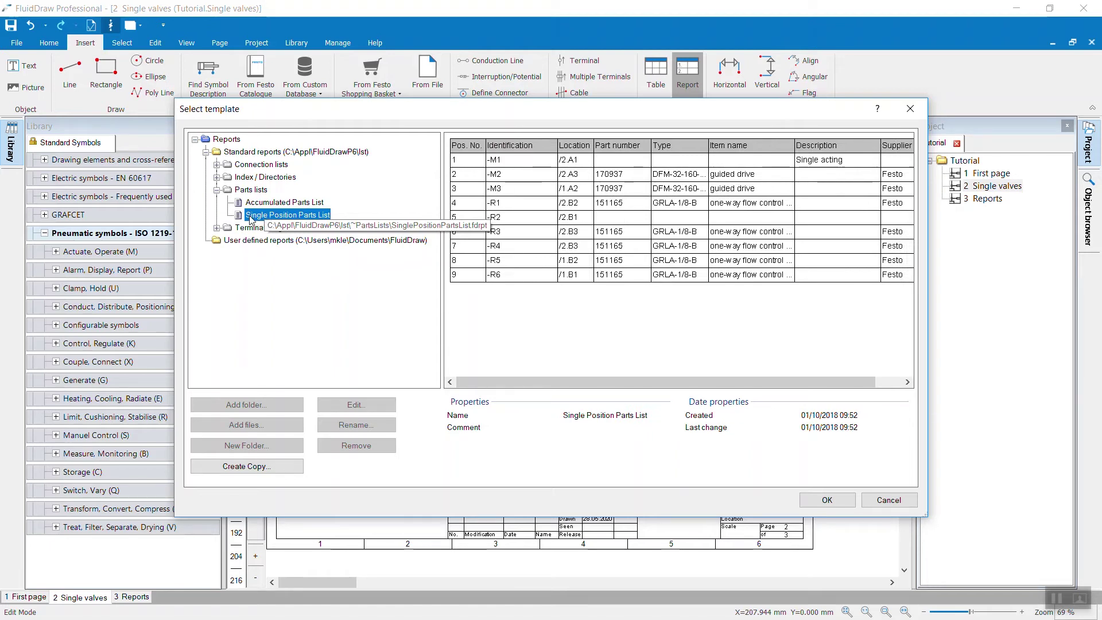
click(827, 500)
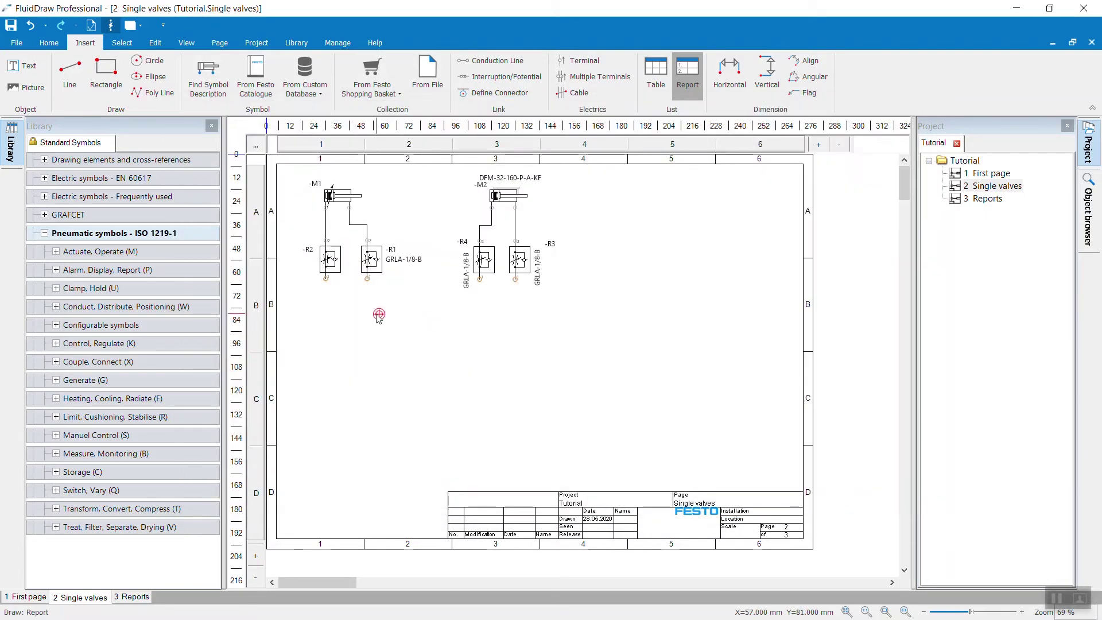
Place the parts list below the circuits, limited to this page's components only
click(326, 323)
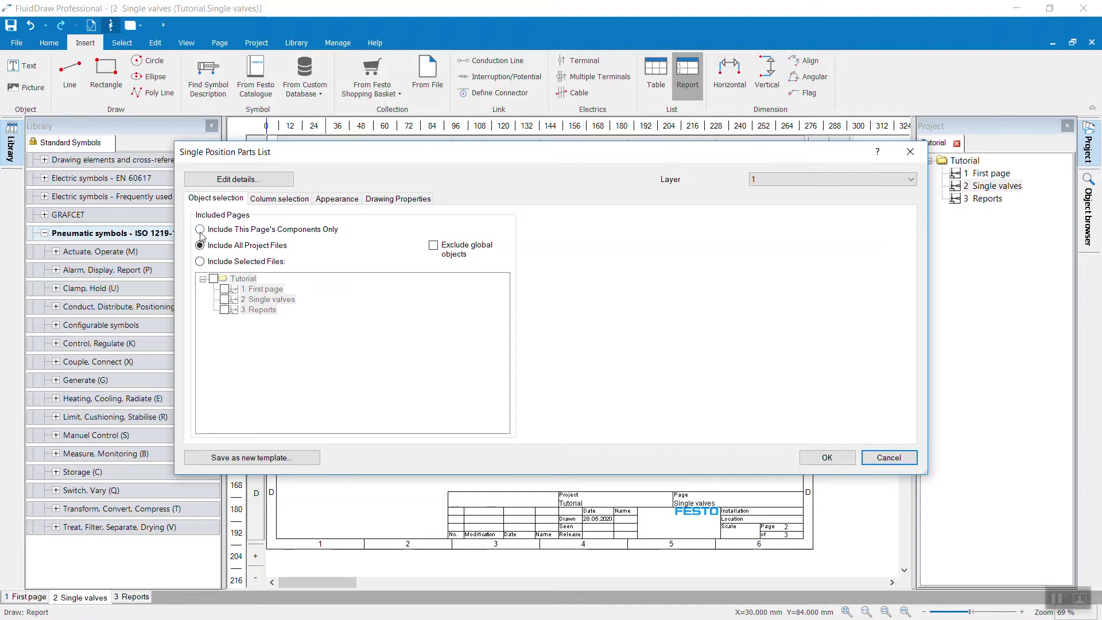
key(Tab)
click(200, 231)
click(814, 459)
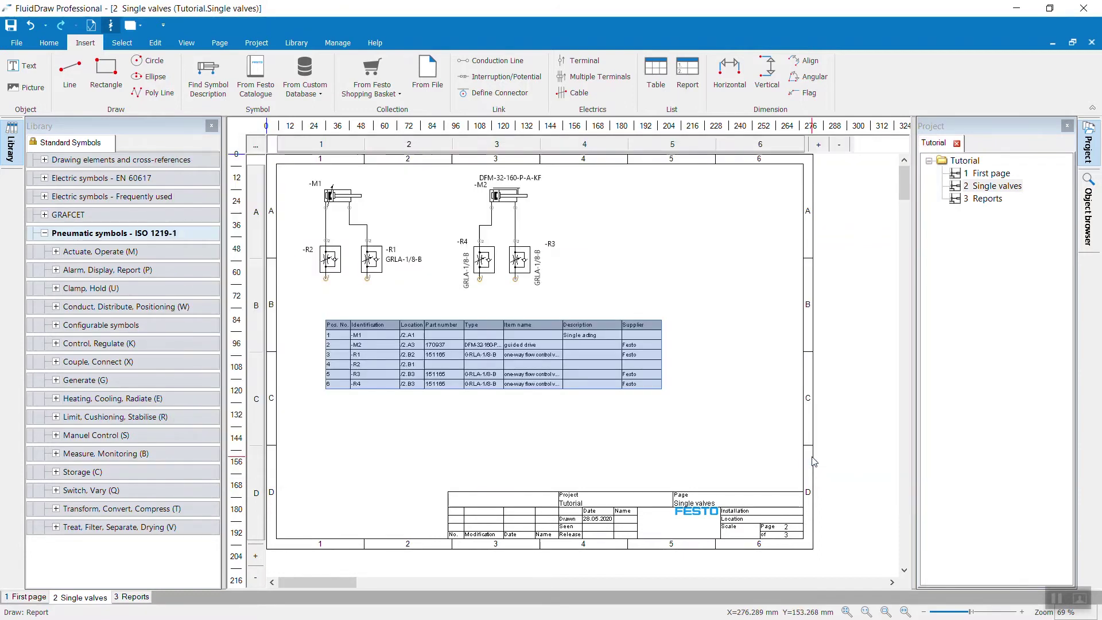
Drop the table below the circuits, then delete the left circuit's -M1, -R1 and -R2
click(580, 394)
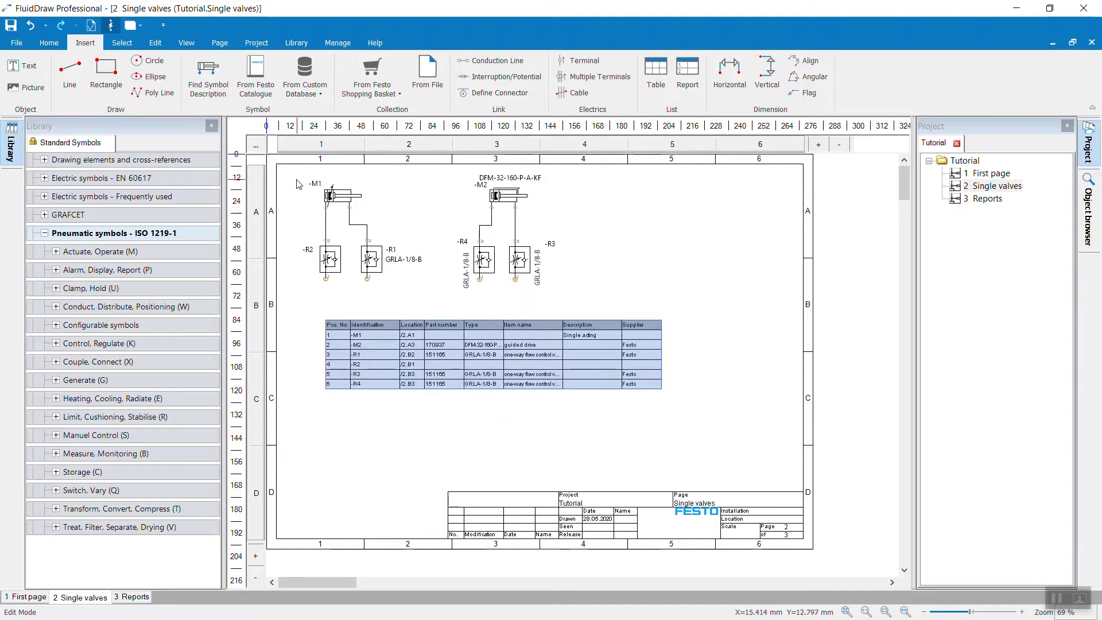
drag(295, 179, 442, 305)
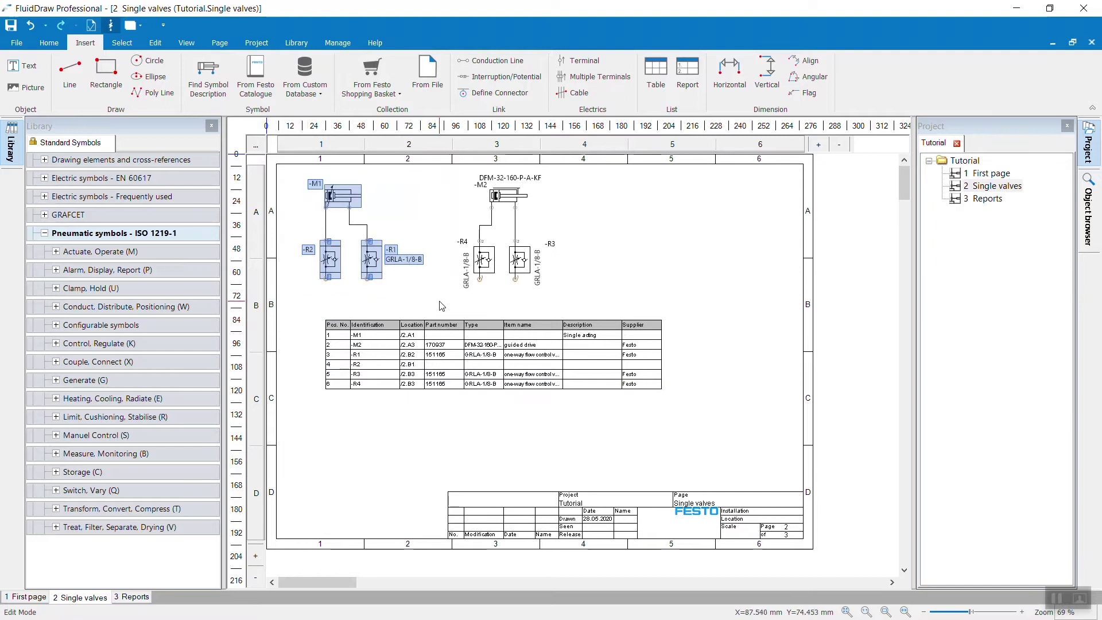
key(Delete)
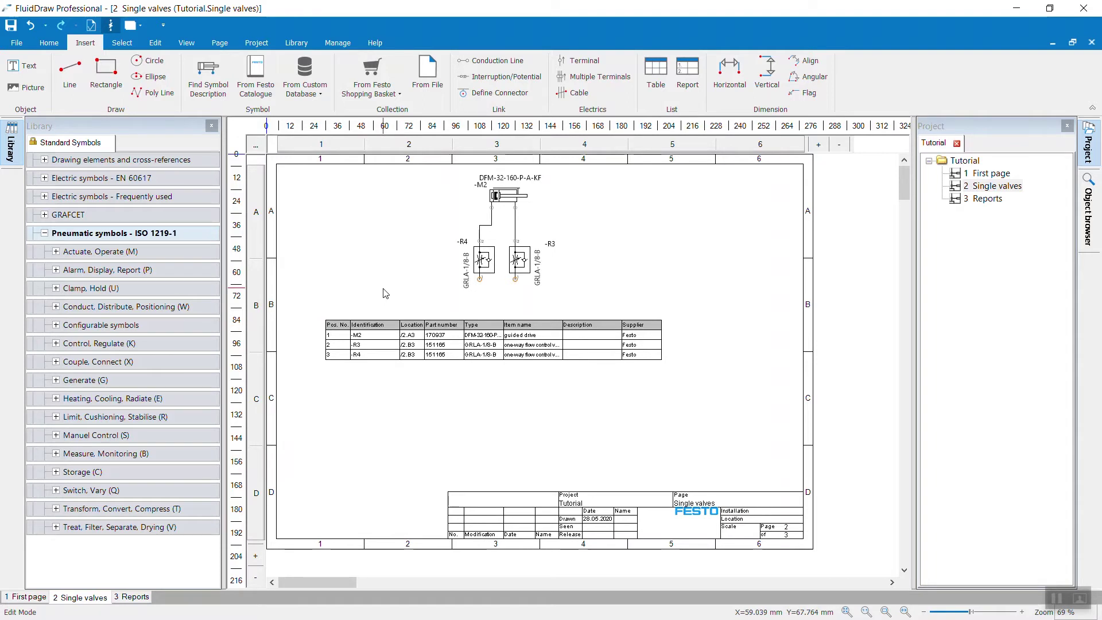
In the parts list's column selection, remove Pos. No. and hide Location and Description
double_click(398, 344)
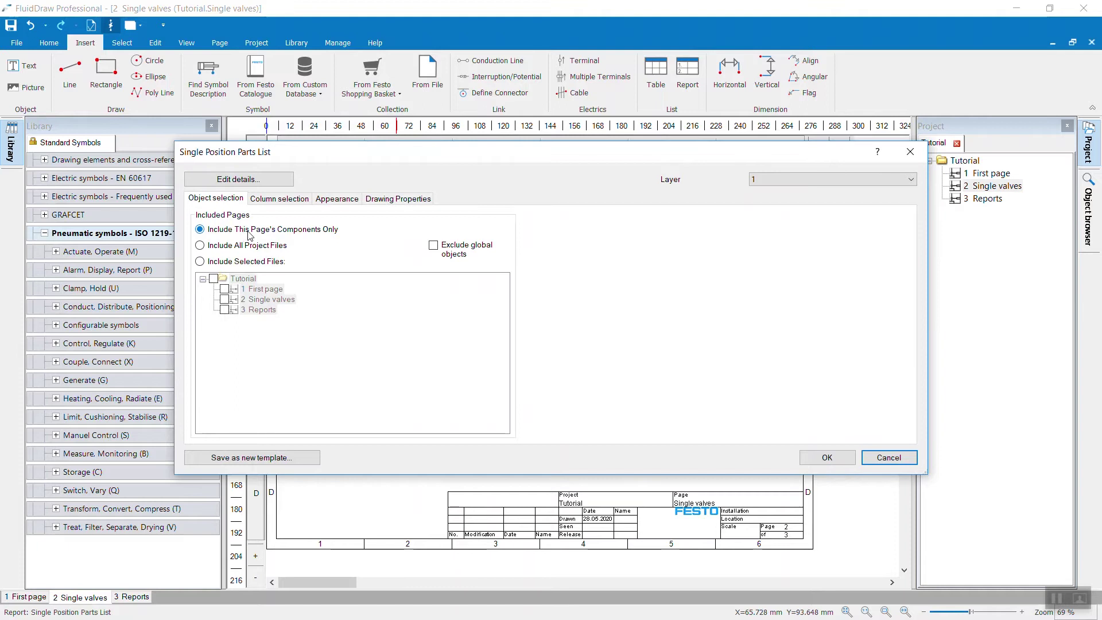
click(280, 199)
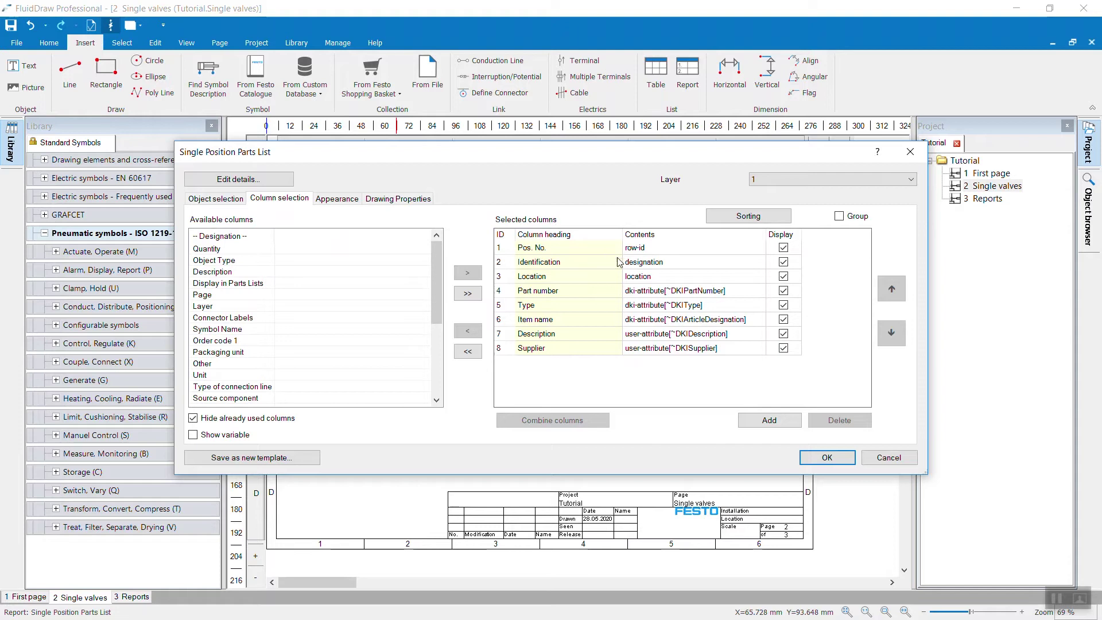
click(784, 247)
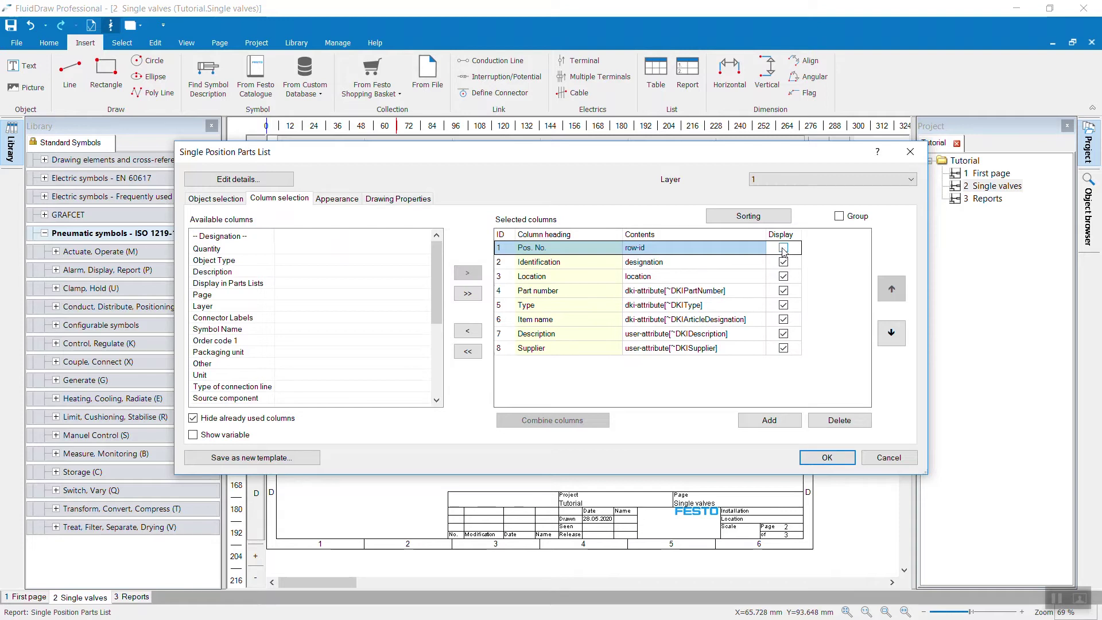
click(466, 333)
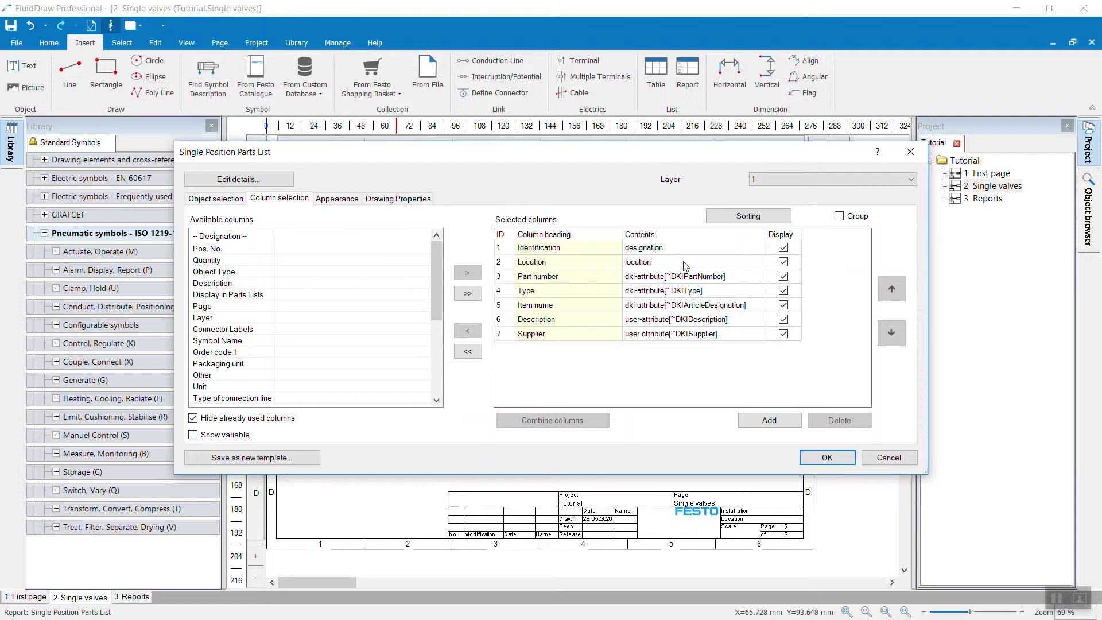
click(783, 263)
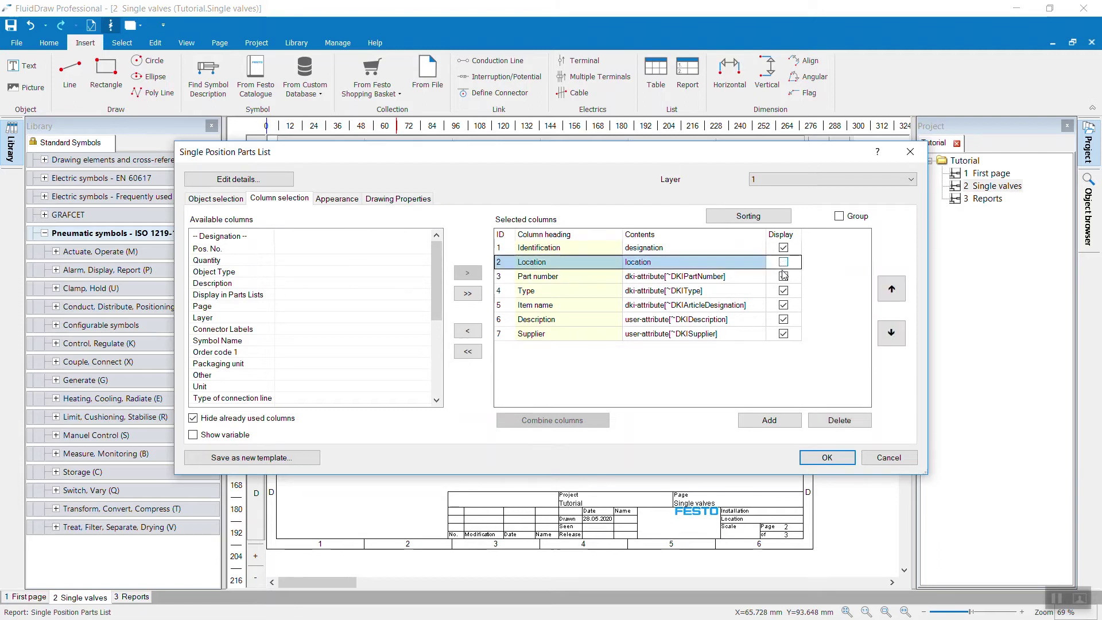
click(783, 319)
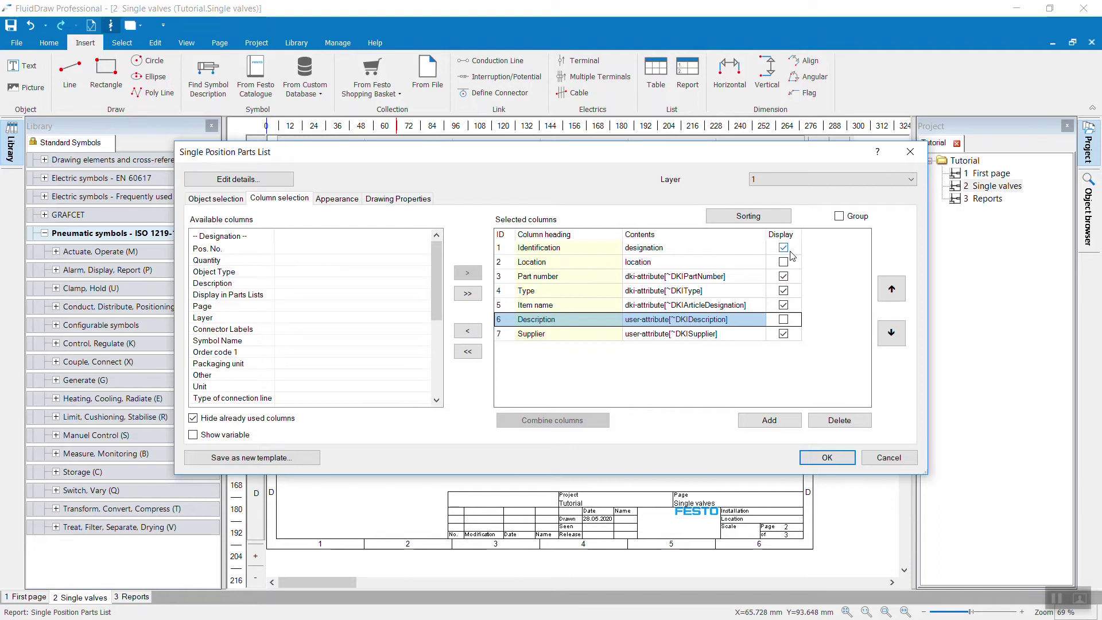
Apply the five-column layout, move the list beside the -M2 cylinder, and reopen its settings
click(827, 457)
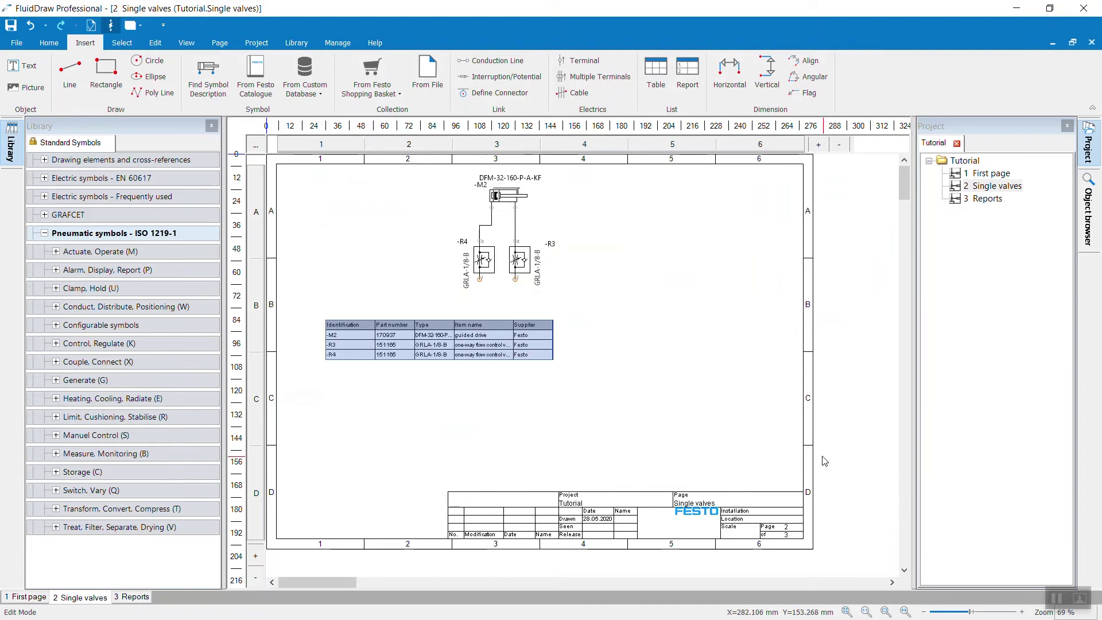
drag(446, 334, 661, 211)
click(649, 287)
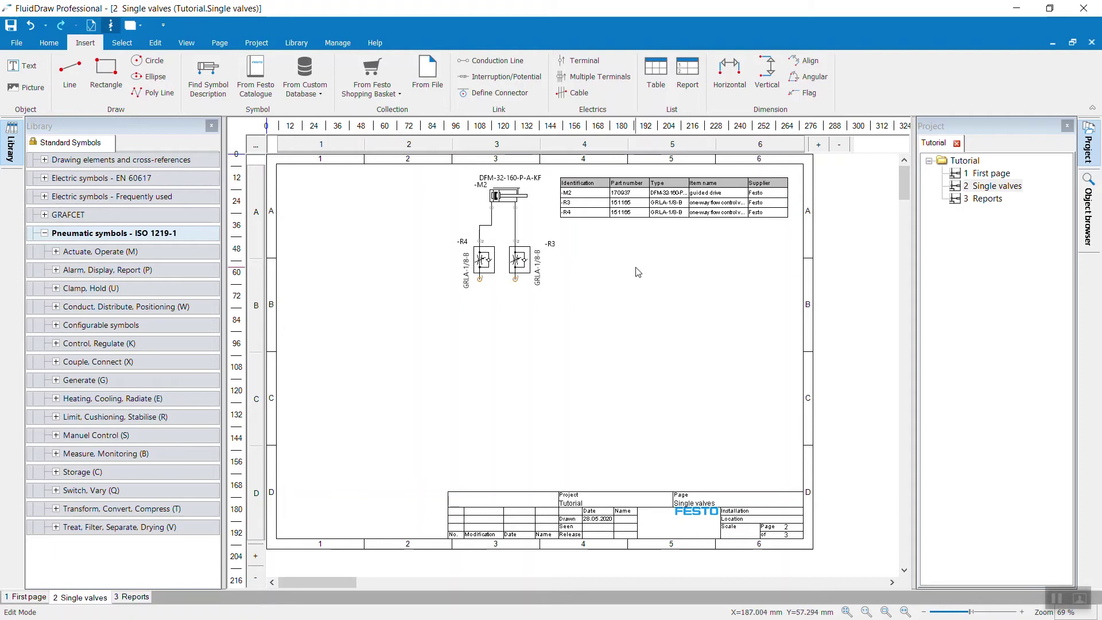
double_click(648, 202)
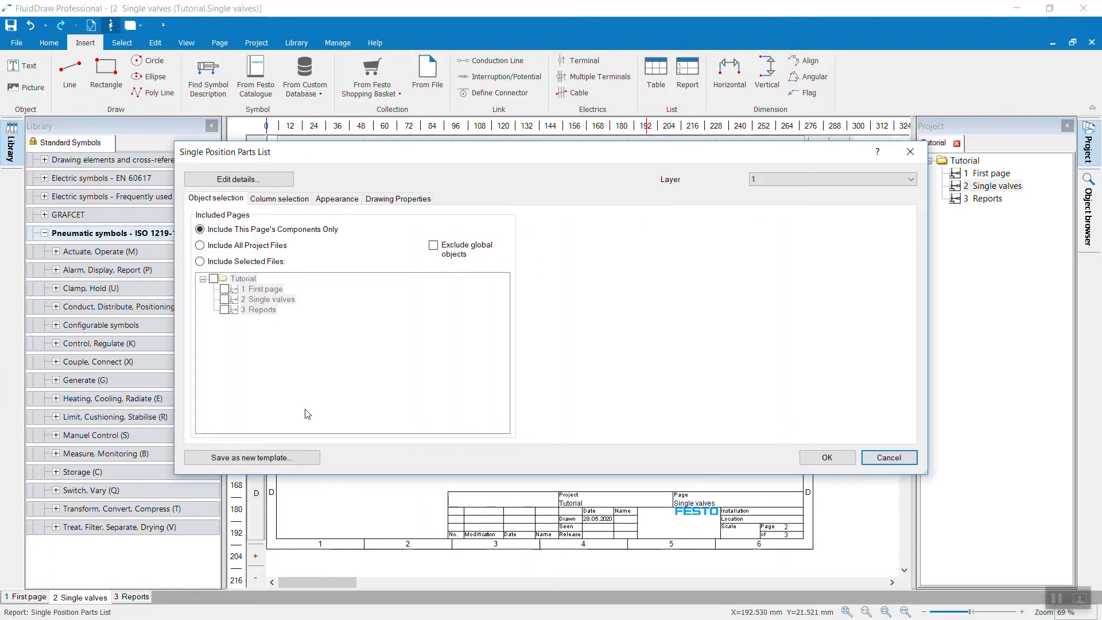
Save Single Position Parts List.fdrpt in Tutorials with comment 'one page only', then place the list
click(245, 458)
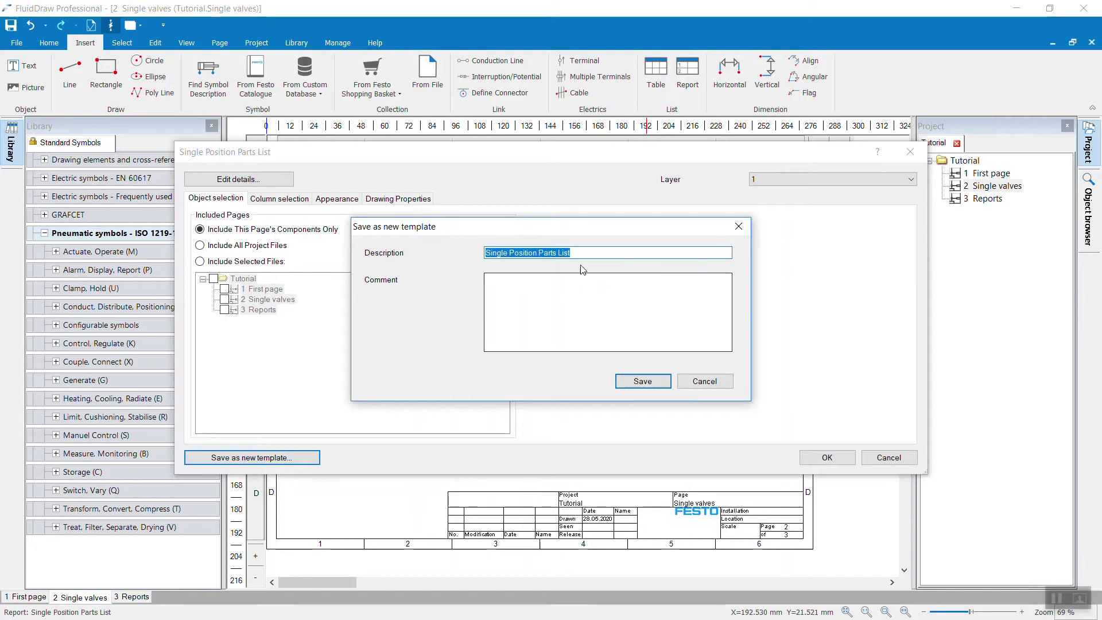
click(593, 253)
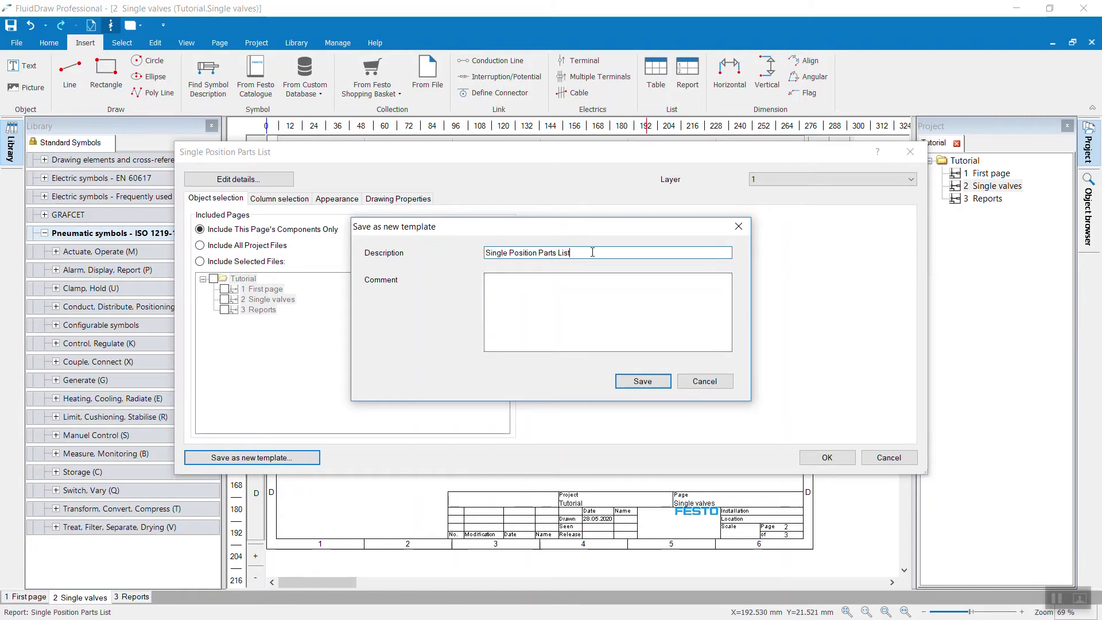
key(Tab)
text(one pa)
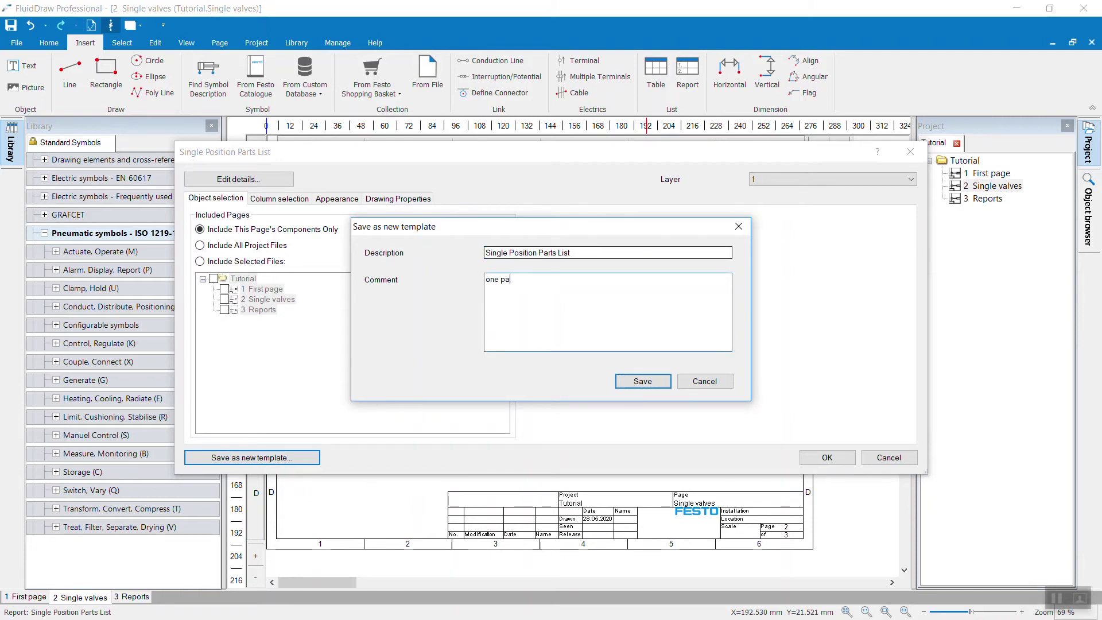
text(ge only)
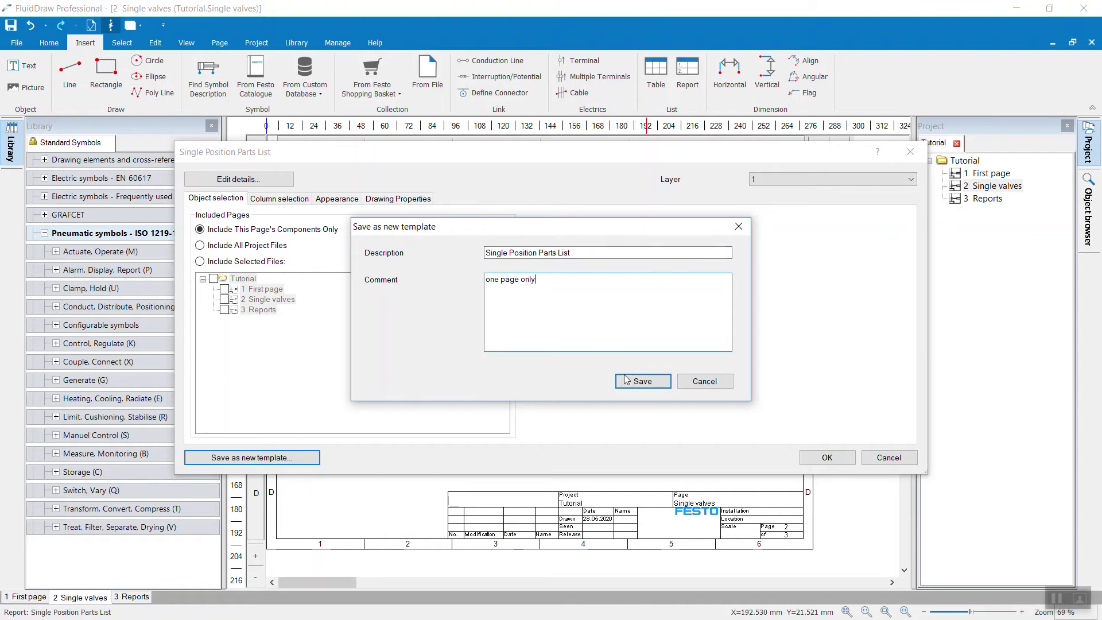
click(642, 384)
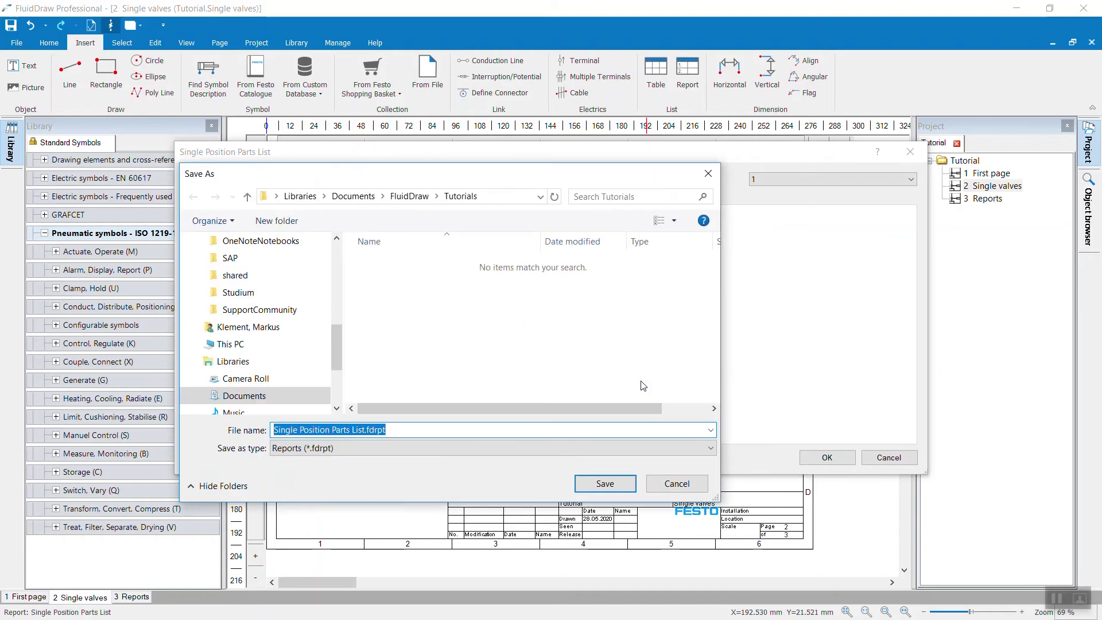
click(605, 484)
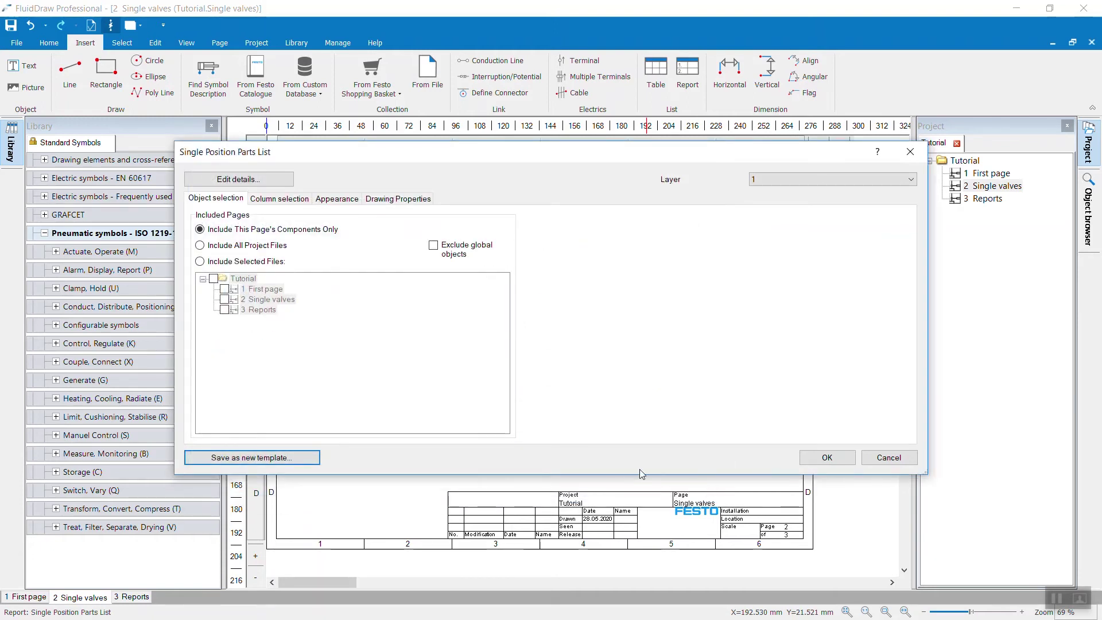
click(827, 457)
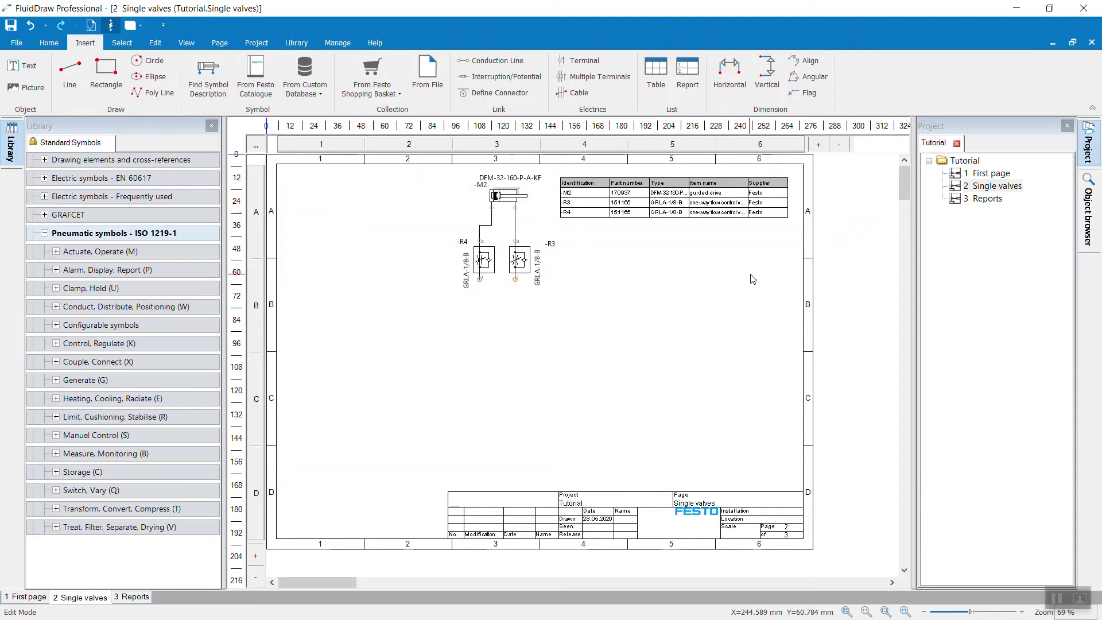
On the First page, place a list from the Tutorials Single Position Parts List template (-M3, -R5, -R6)
click(970, 174)
double_click(970, 175)
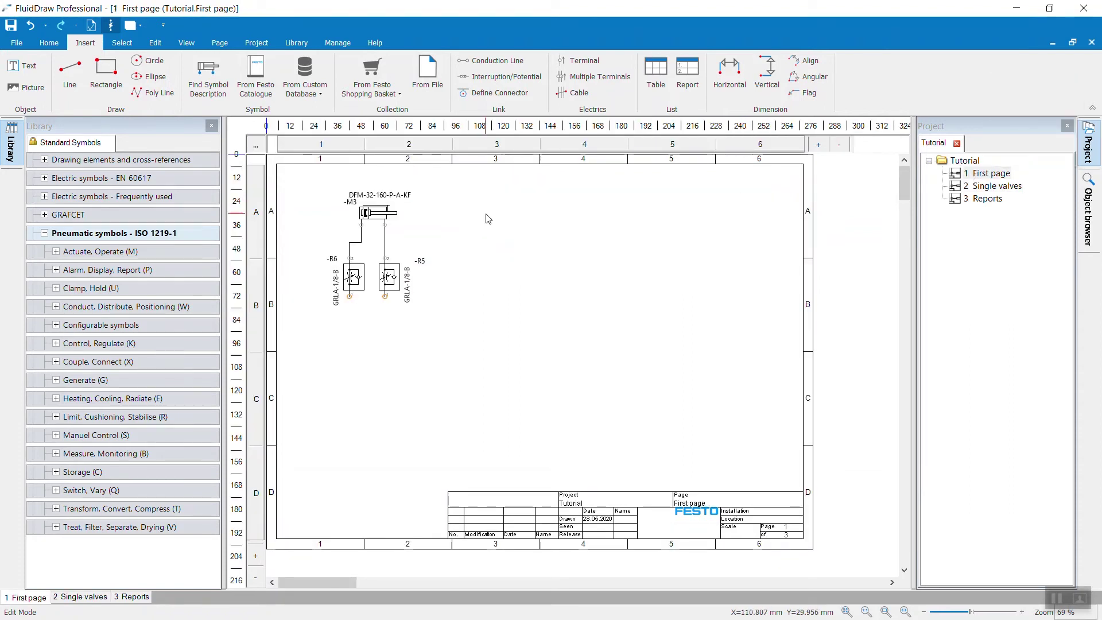
click(690, 80)
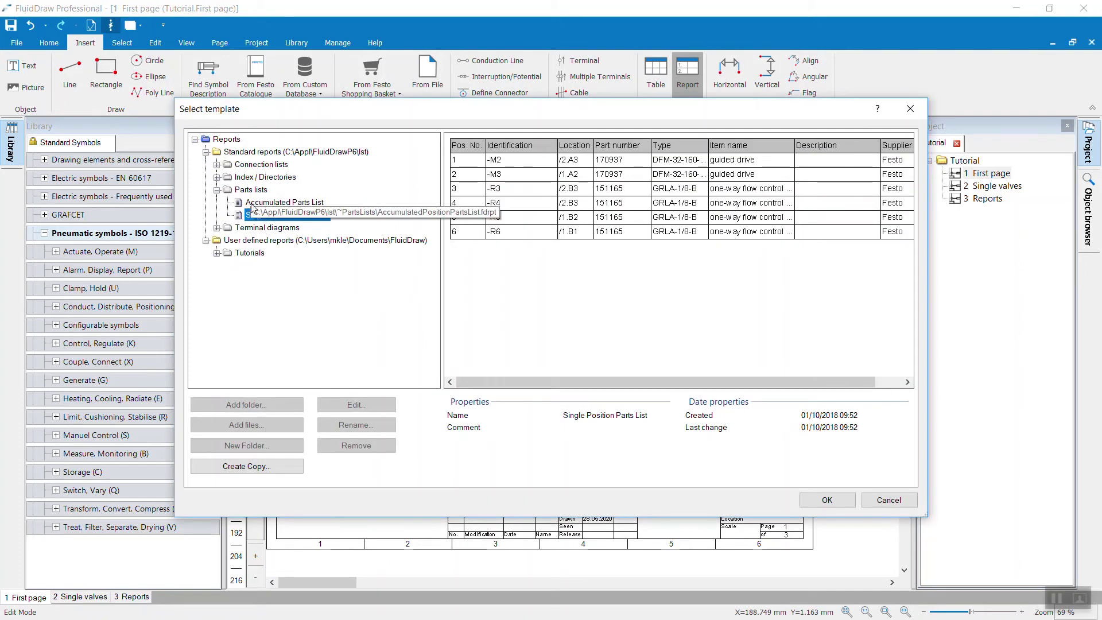
click(217, 253)
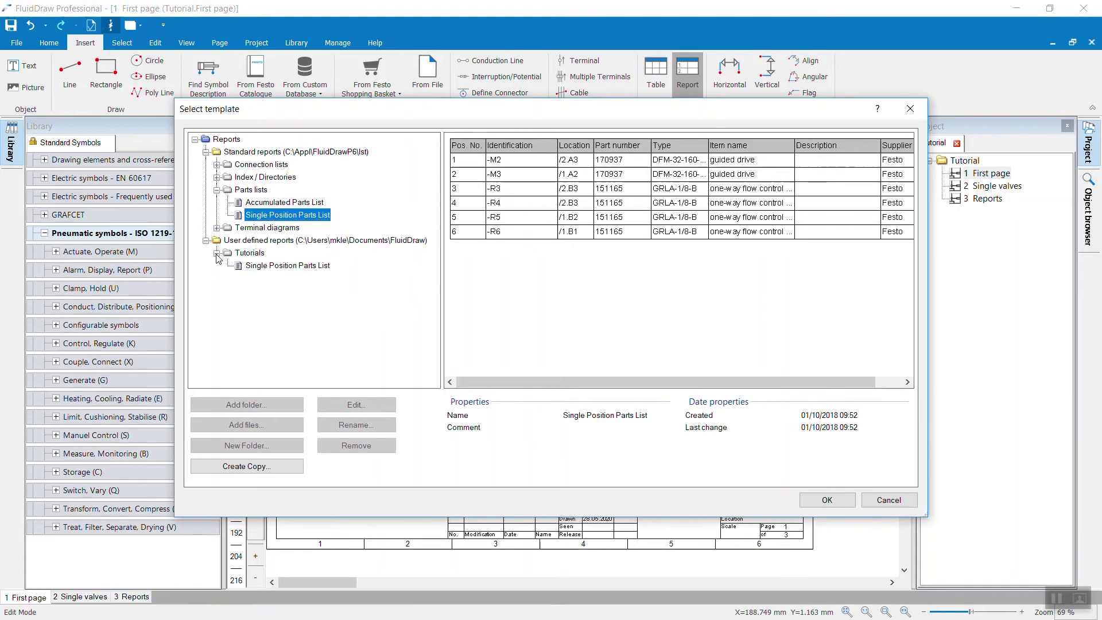
click(250, 269)
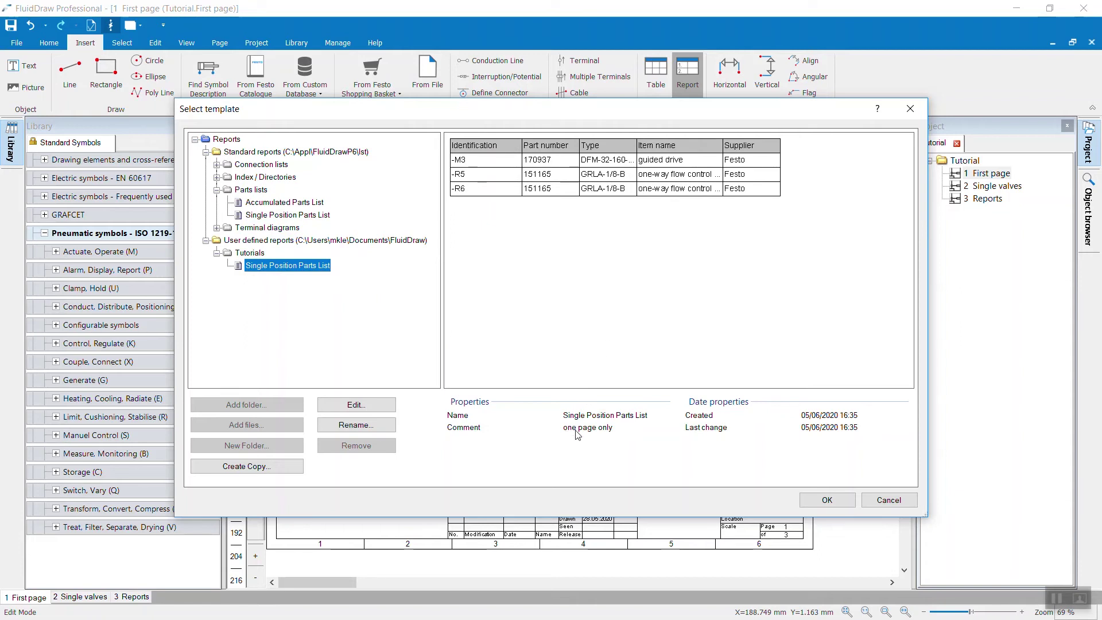
click(827, 500)
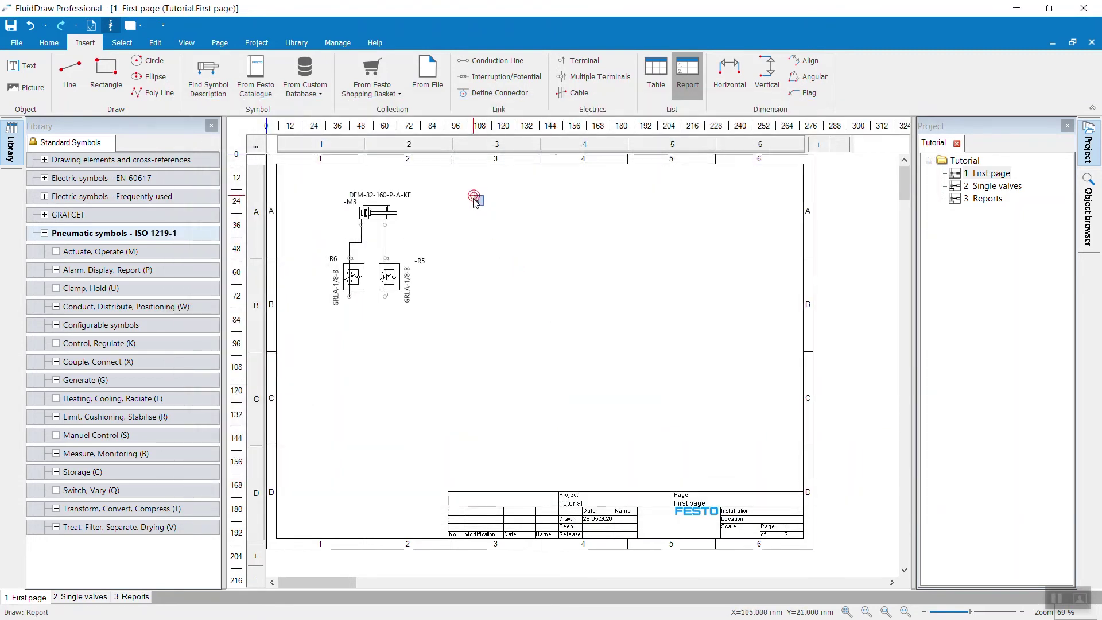
click(474, 195)
click(827, 458)
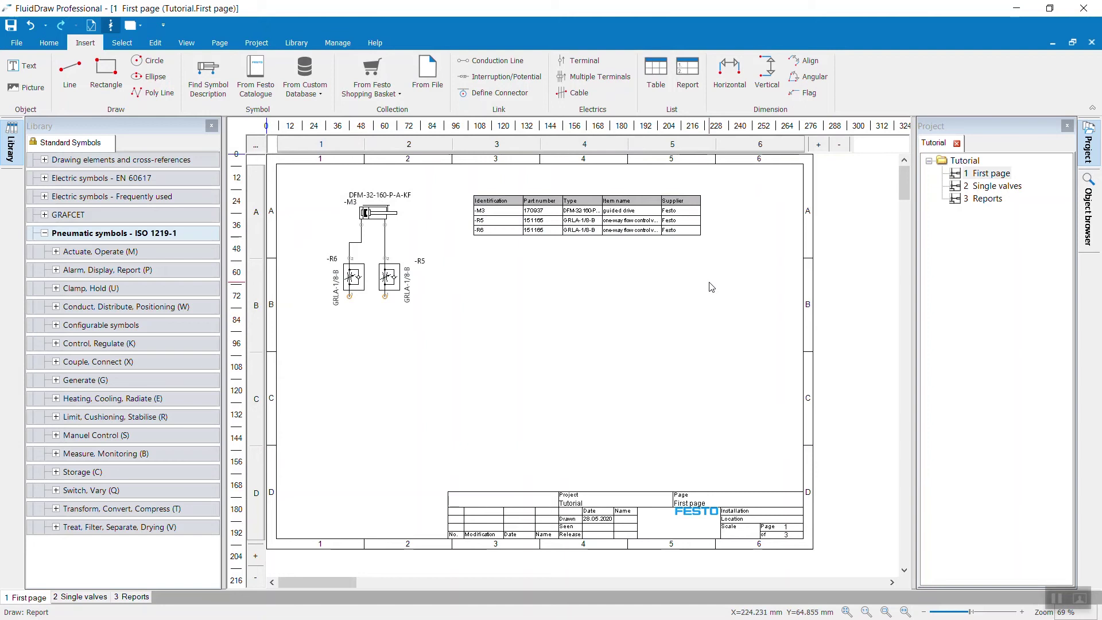
On the Reports page, place an Accumulated Parts List report near the top-left
double_click(963, 199)
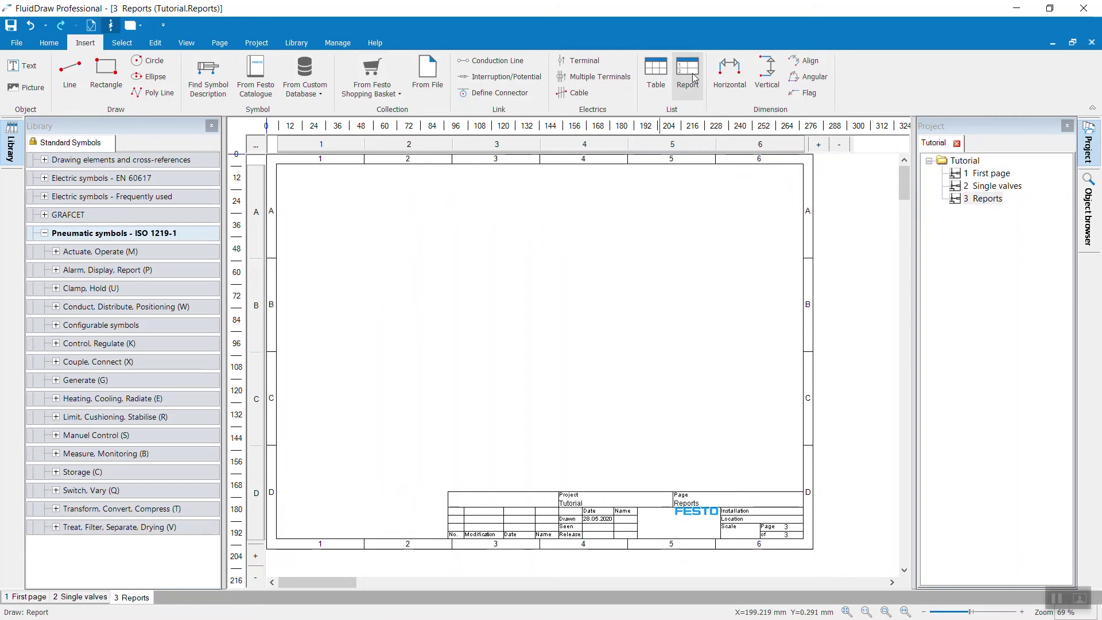
click(695, 79)
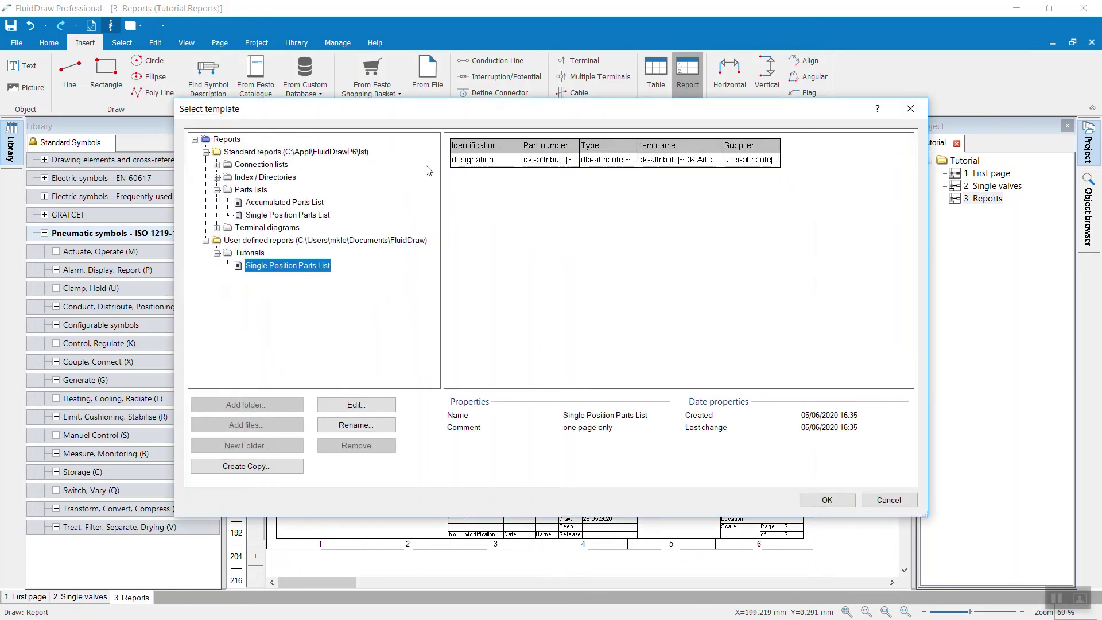
click(271, 205)
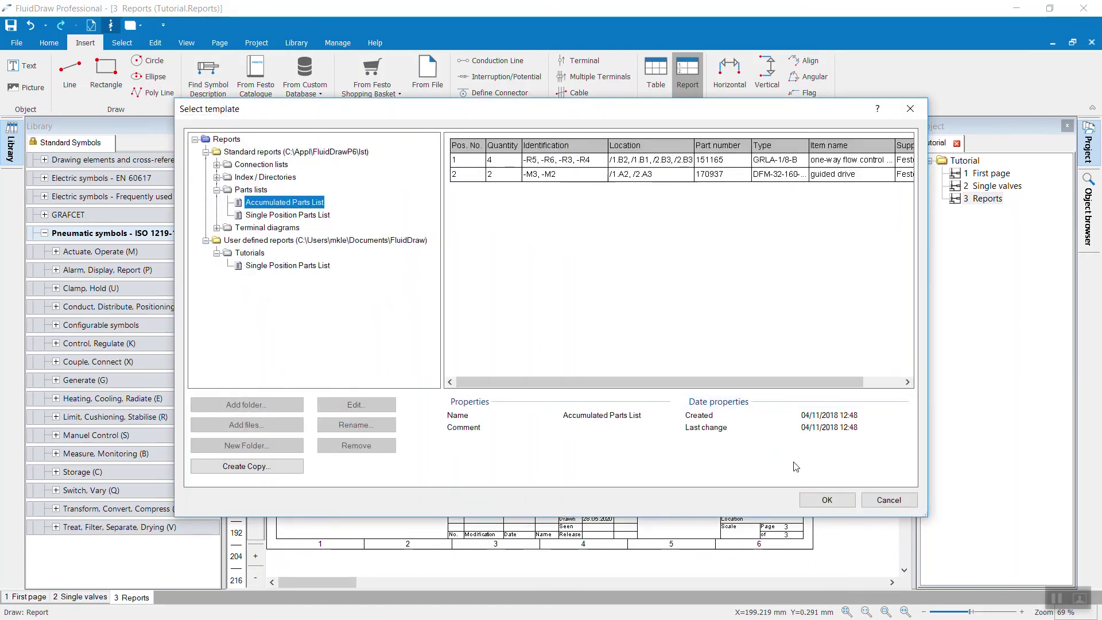
click(831, 500)
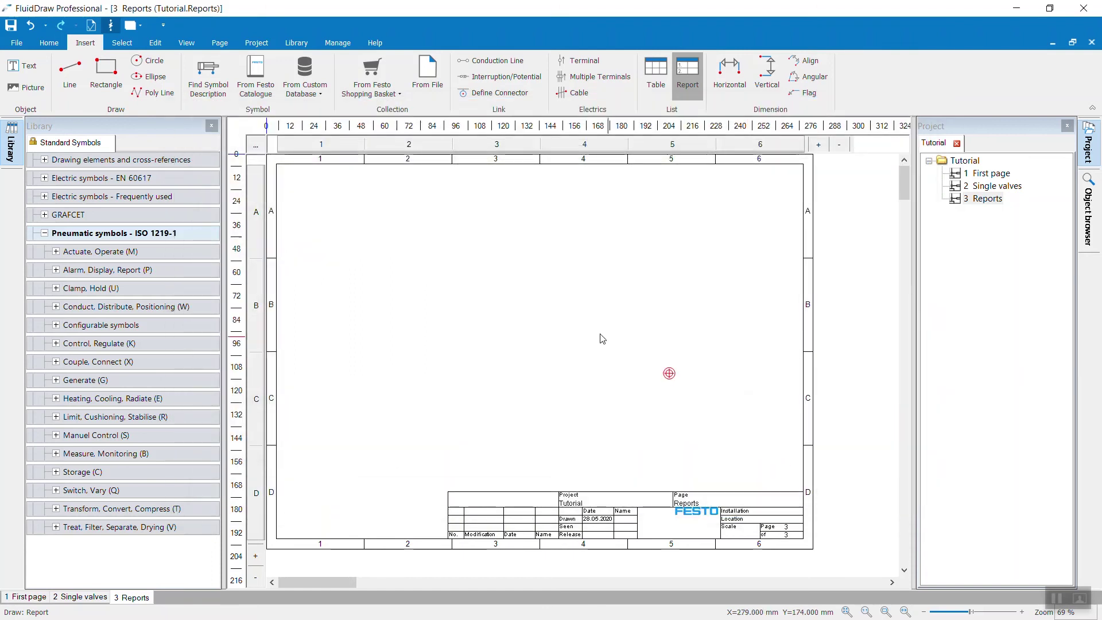
click(372, 277)
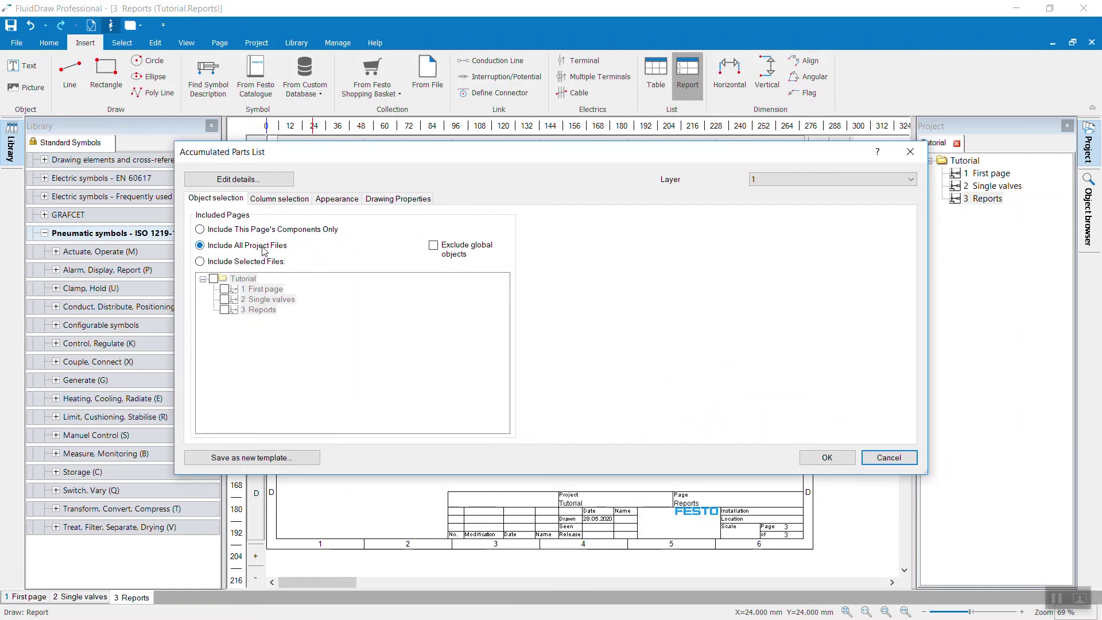
Hide the Location column and apply, showing -R3 to -R6, -M2 and -M3
click(272, 201)
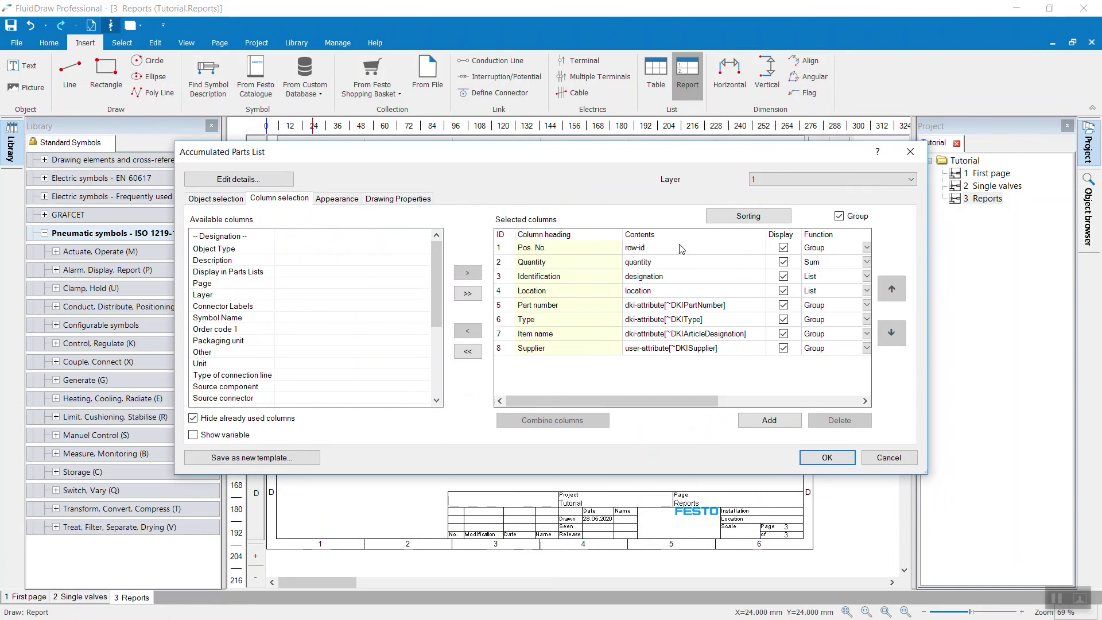
click(785, 292)
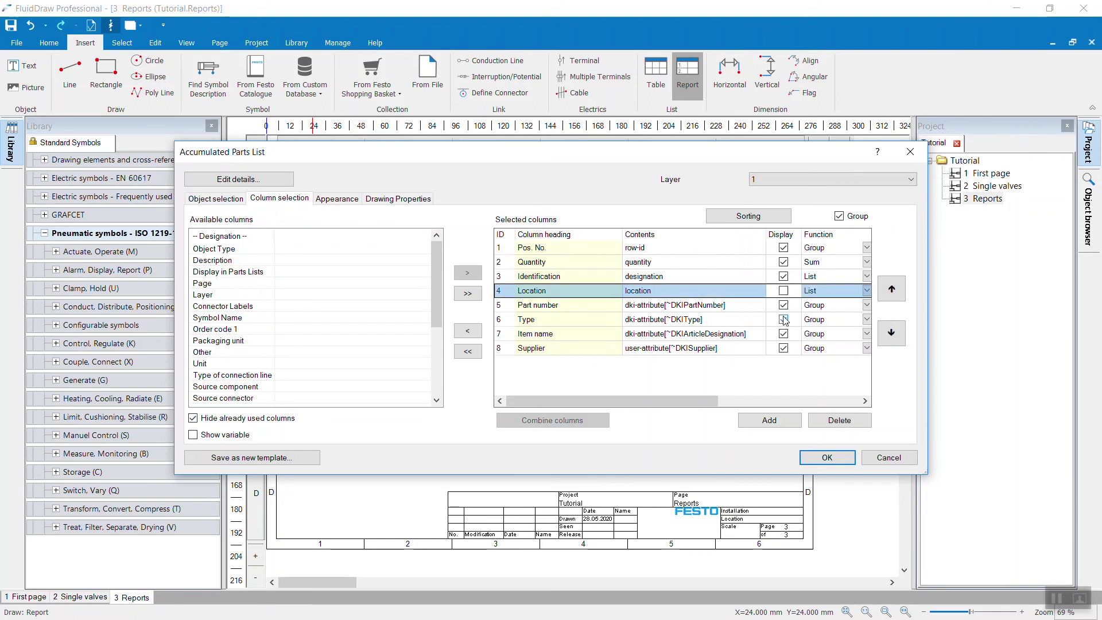
click(827, 457)
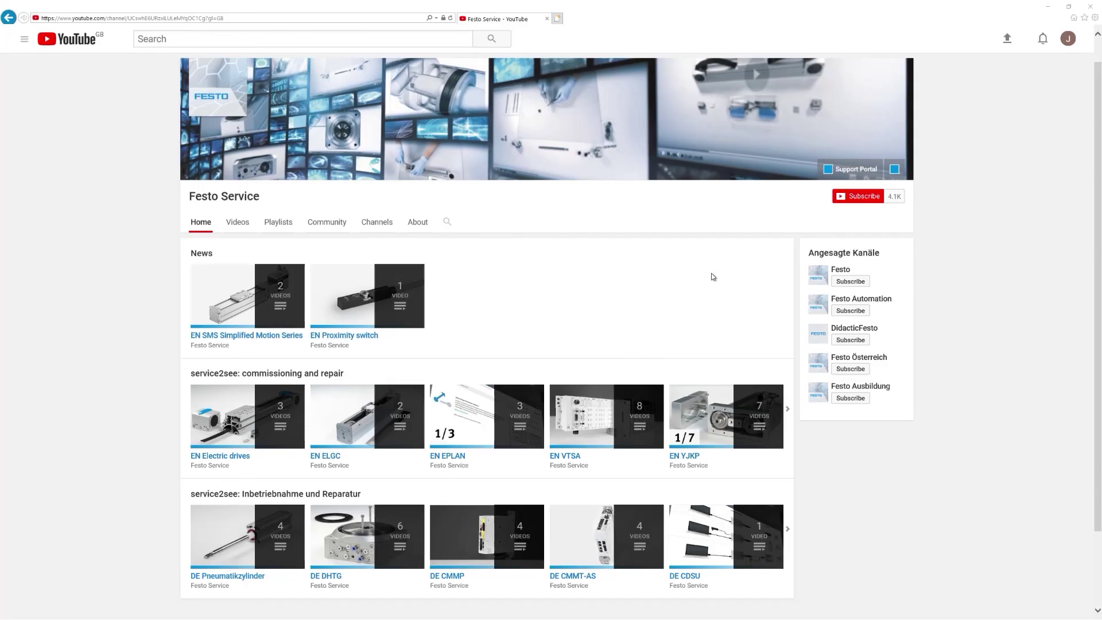
Hit the red Subscribe button on the Festo Service channel page
click(852, 199)
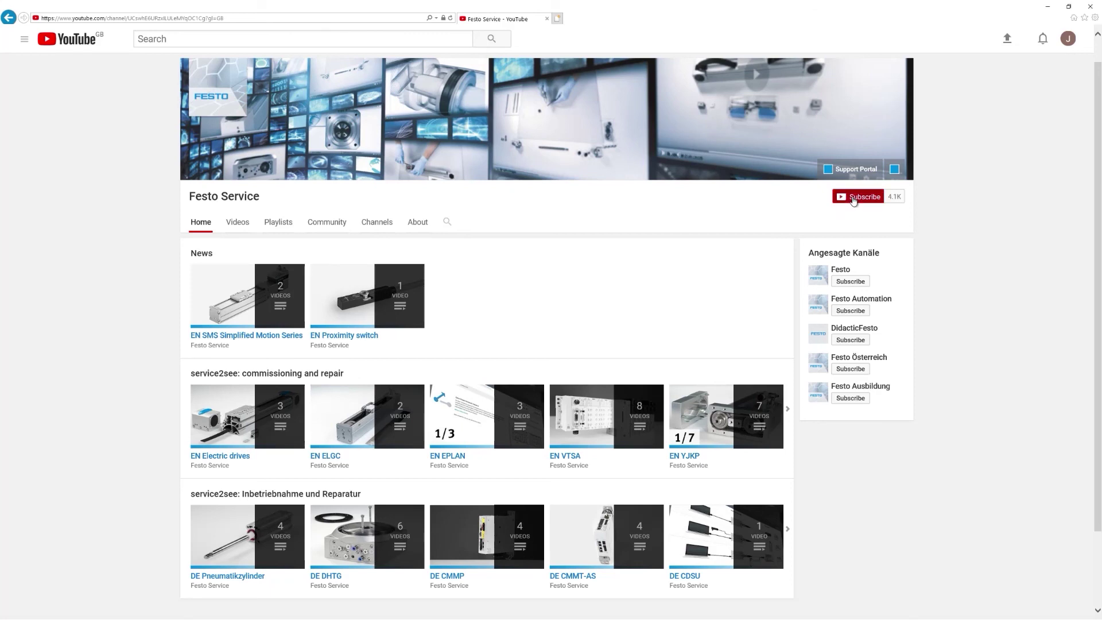